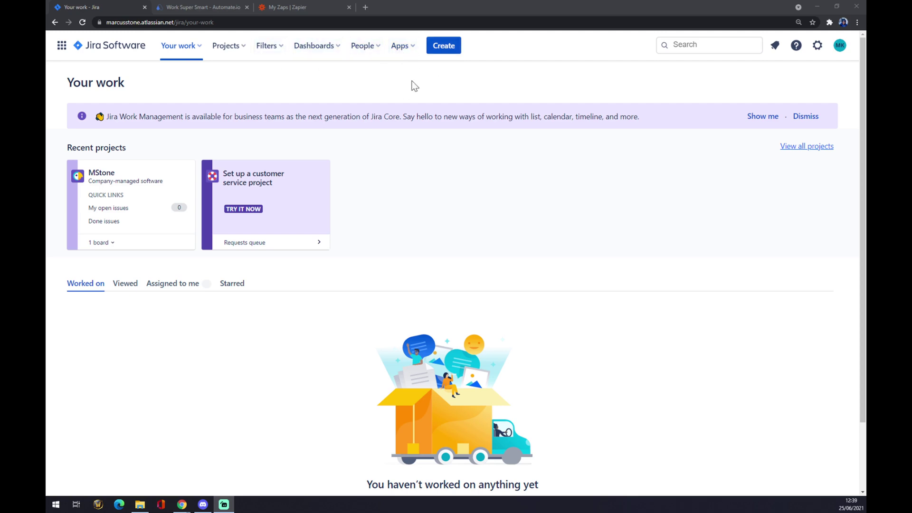
# Step: Search Jira's app marketplace for 'zendesk', view the Zendesk Support for Jira listing, then go to Automate.io
pyautogui.click(409, 52)
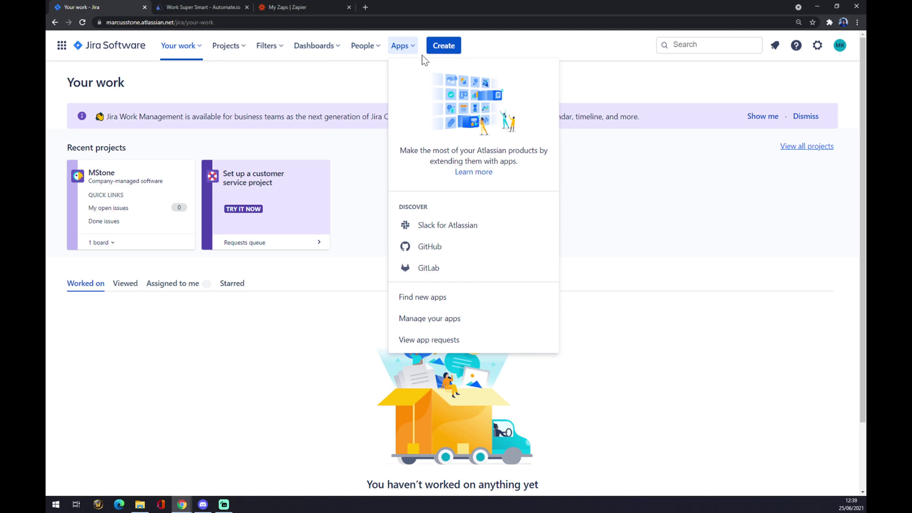
pyautogui.click(430, 299)
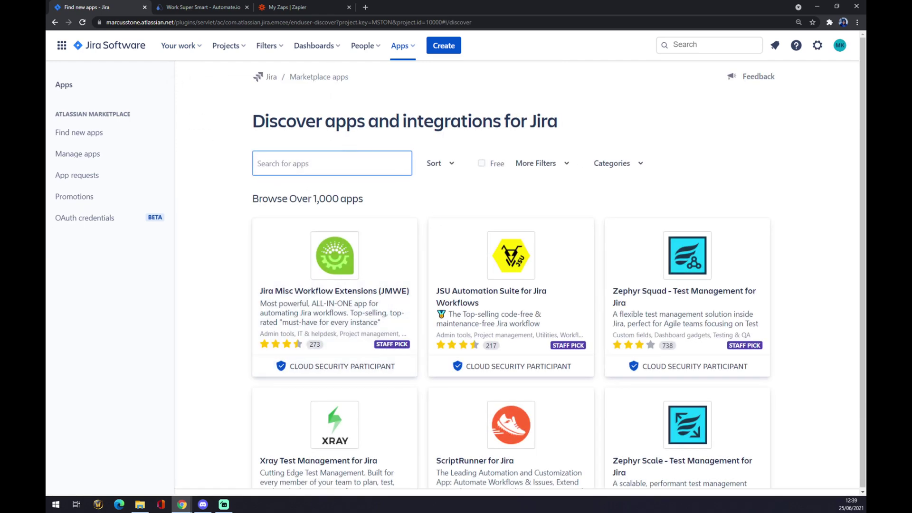
pyautogui.write('zendesk')
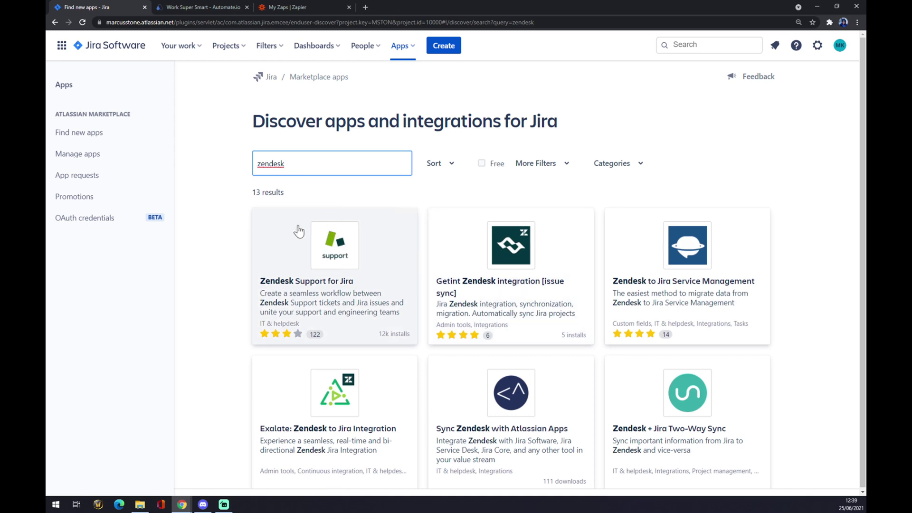
pyautogui.click(335, 250)
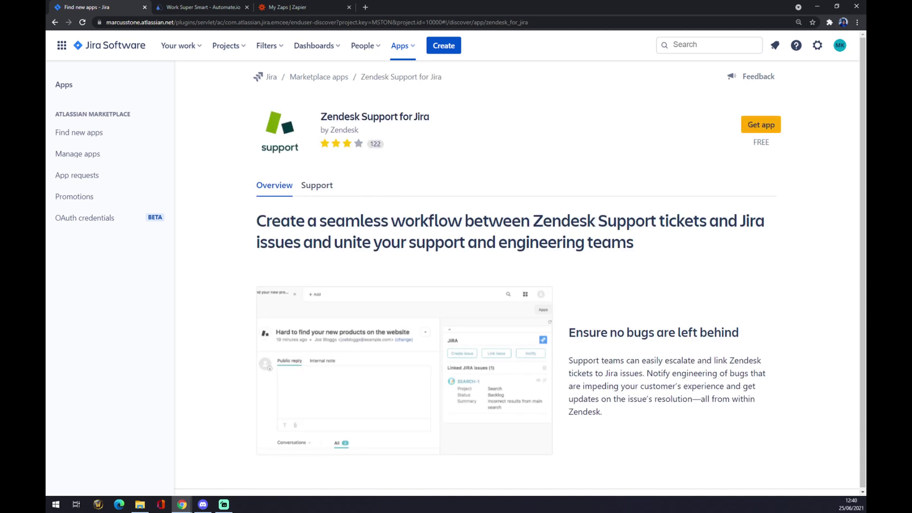
pyautogui.scroll(-11, 316, 240)
pyautogui.scroll(11, 375, 243)
pyautogui.click(231, 7)
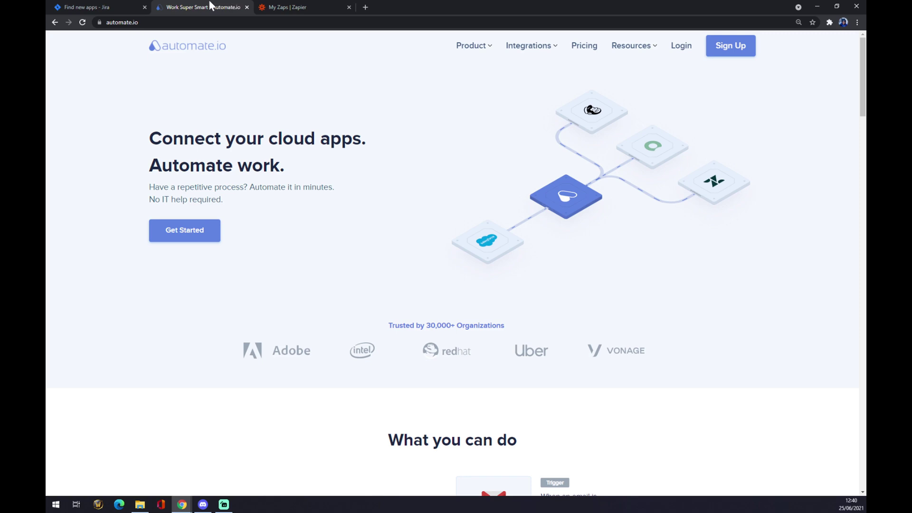
# Step: Search Automate.io's integrations for 'jira', then 'zendes', to reach the Jira and Zendesk Integration page
pyautogui.moveTo(526, 48)
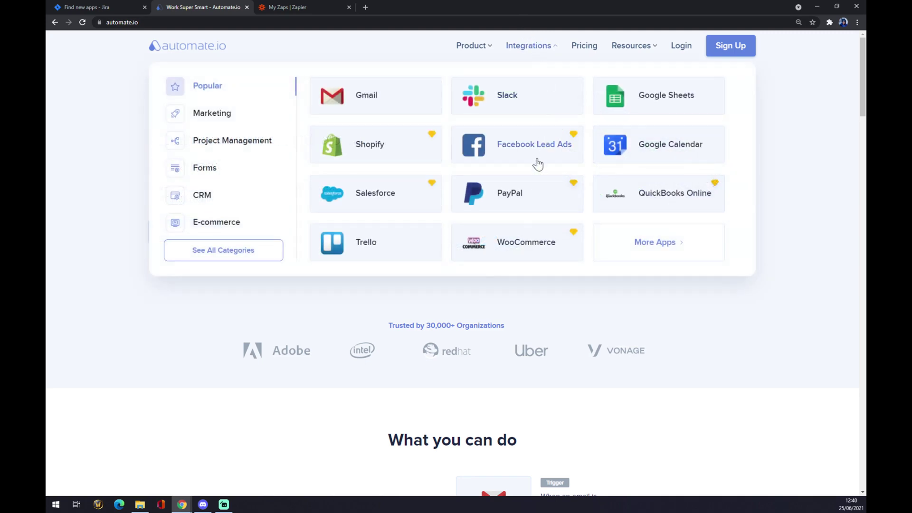
pyautogui.click(207, 260)
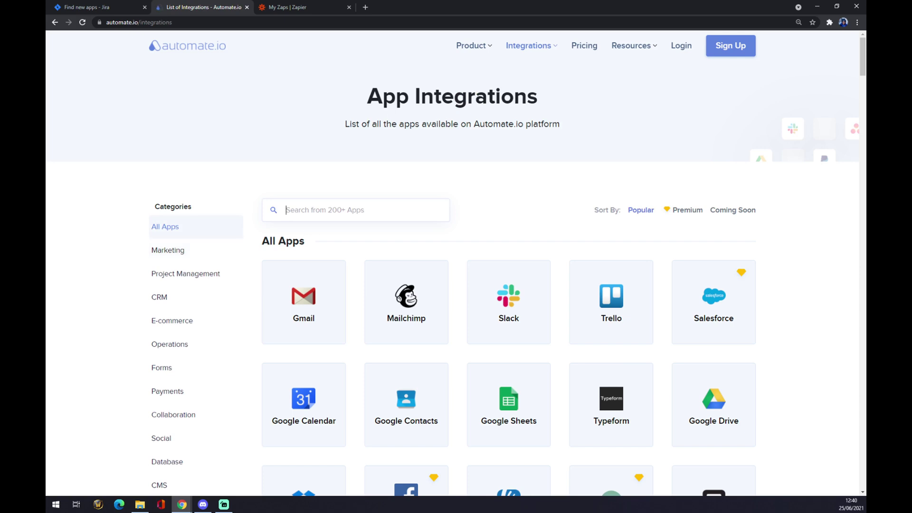
pyautogui.write('jira')
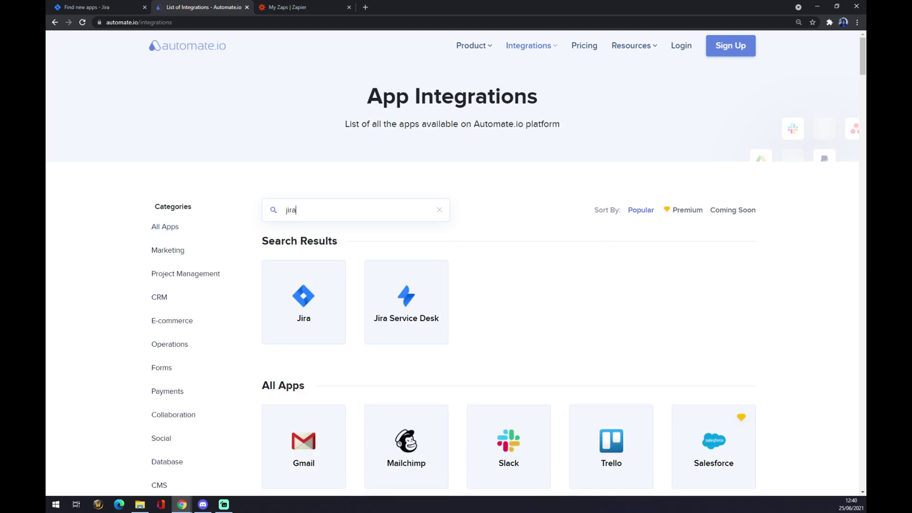
pyautogui.click(301, 312)
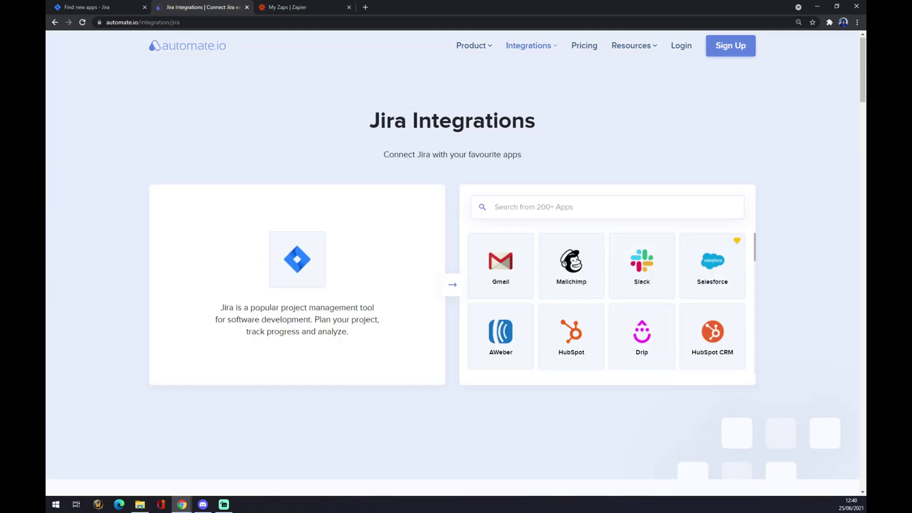
pyautogui.write('zendes')
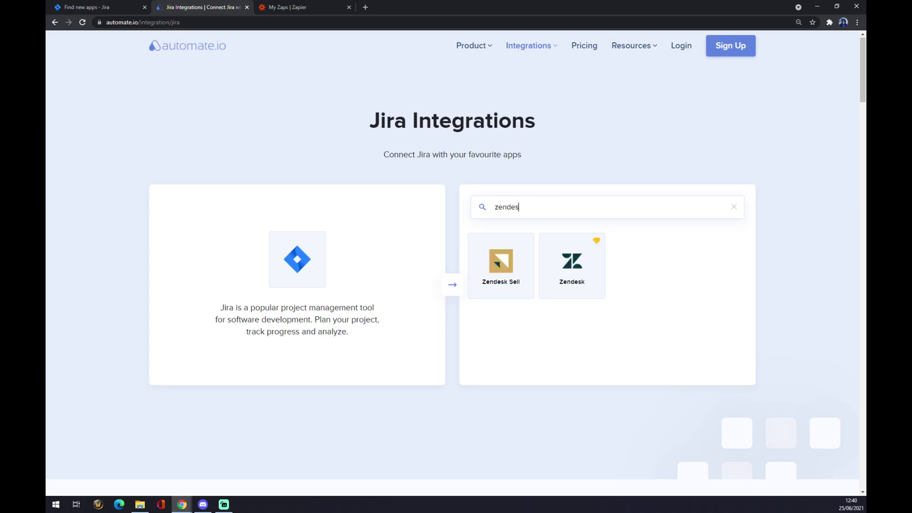
pyautogui.click(586, 259)
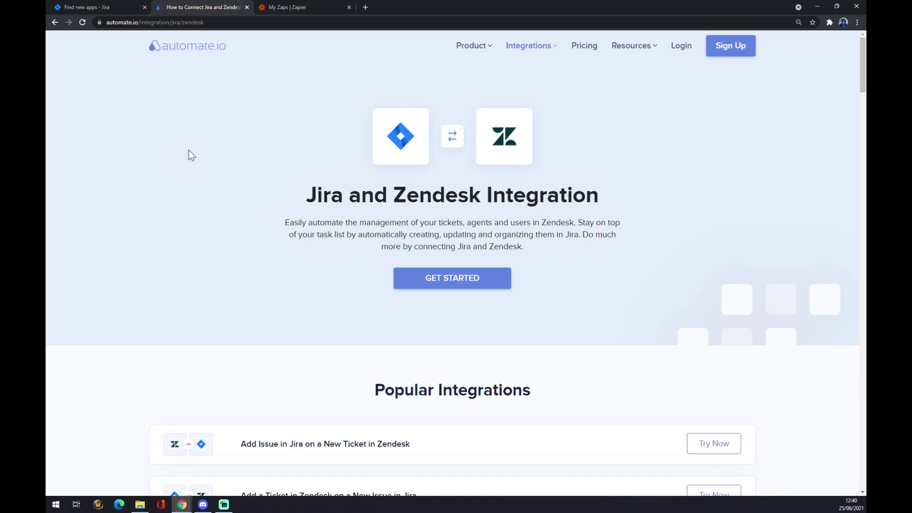
# Step: Scroll down the Jira and Zendesk Integration page to review its listed integrations
pyautogui.scroll(-1, 331, 229)
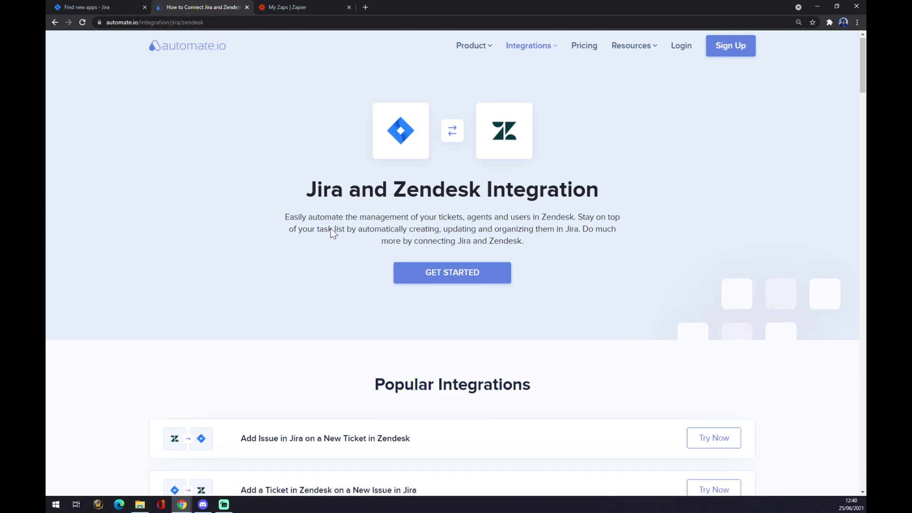
pyautogui.scroll(-1, 243, 246)
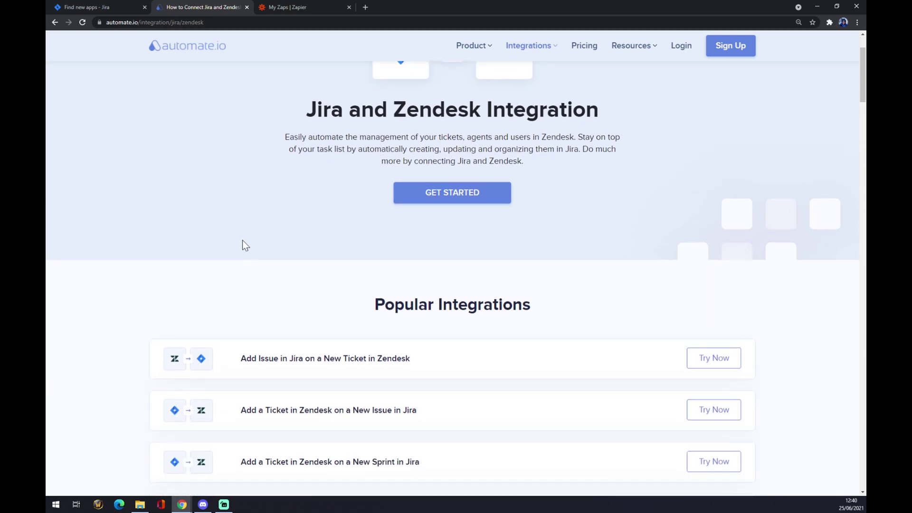
pyautogui.scroll(-2, 251, 235)
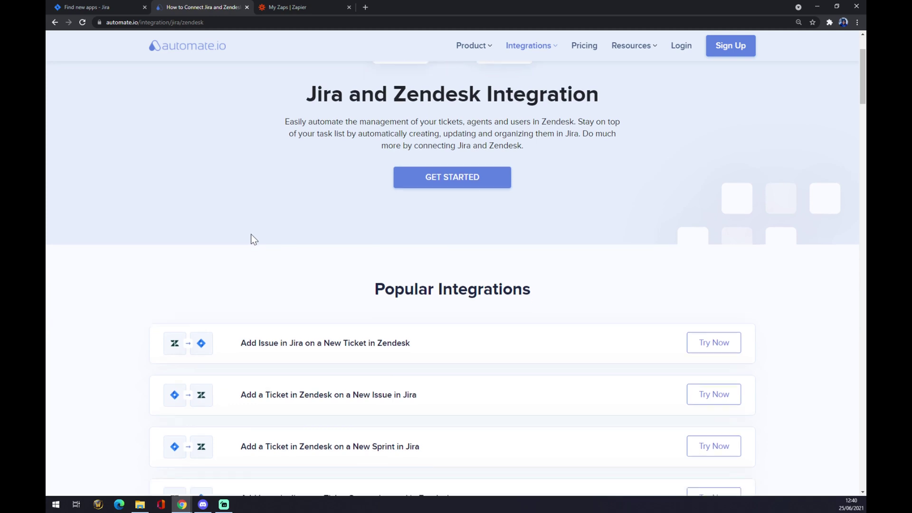
pyautogui.scroll(-2, 174, 212)
pyautogui.scroll(-3, 137, 197)
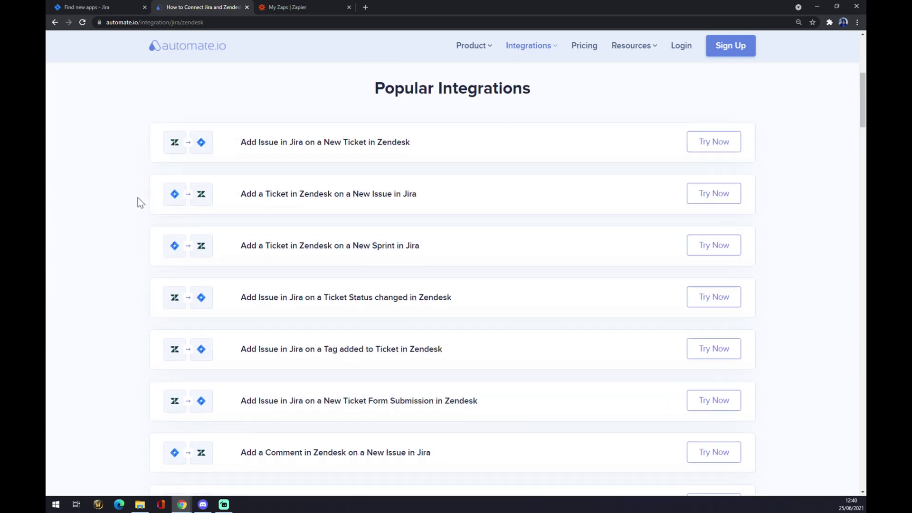
pyautogui.scroll(1, 138, 195)
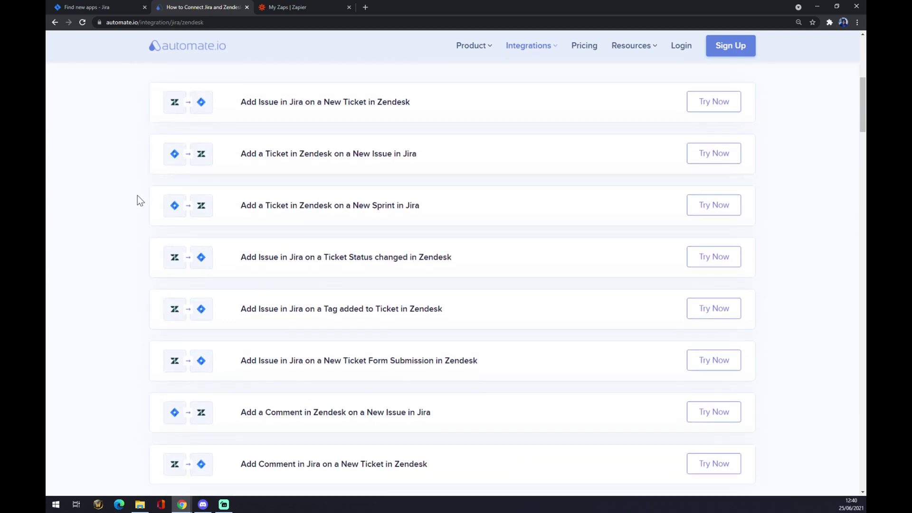
pyautogui.scroll(-4, 361, 224)
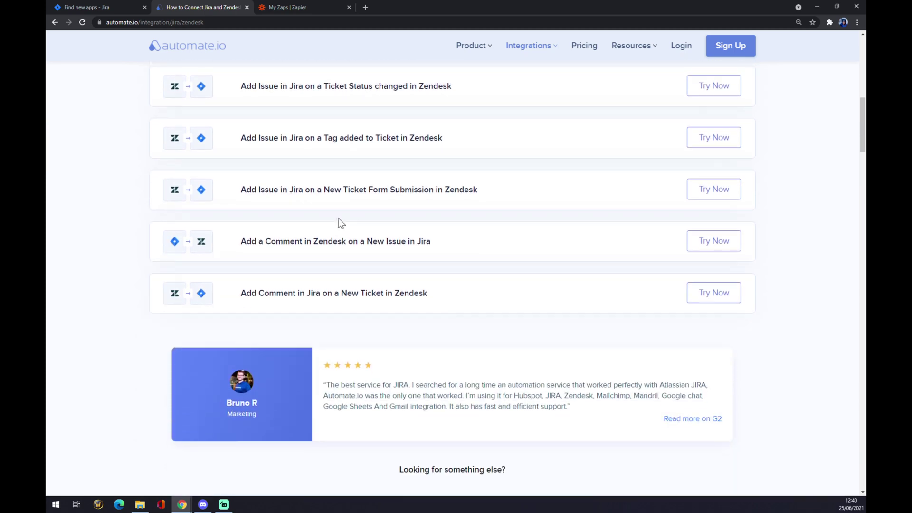
pyautogui.scroll(4, 233, 217)
pyautogui.scroll(-2, 211, 275)
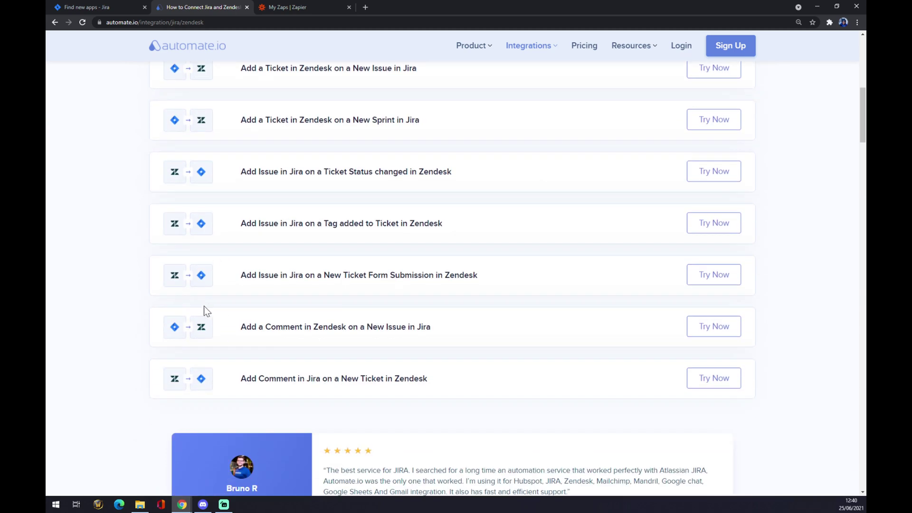
pyautogui.scroll(-10, 262, 204)
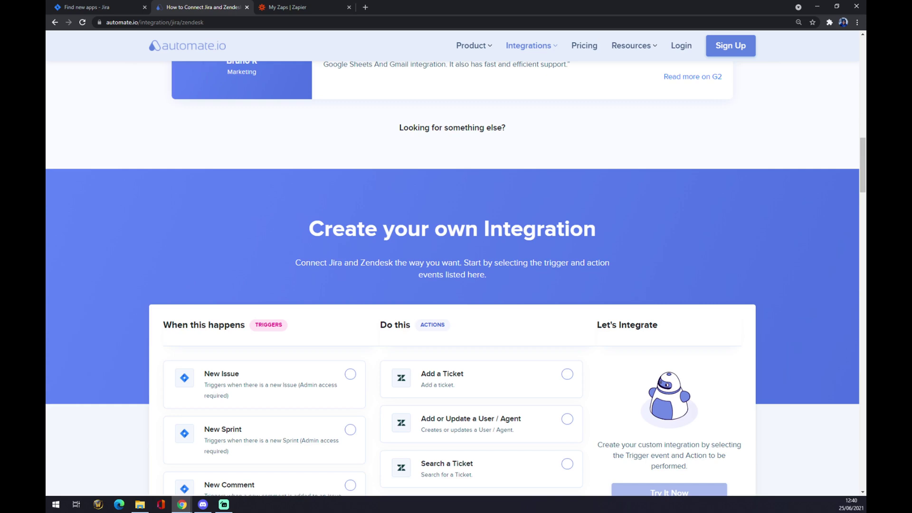
pyautogui.moveTo(310, 229); pyautogui.dragTo(598, 226)
pyautogui.click(597, 227)
# Step: In the integration builder, pick New Issue as the Jira trigger and Add a Ticket as the Zendesk action
pyautogui.scroll(-3, 198, 241)
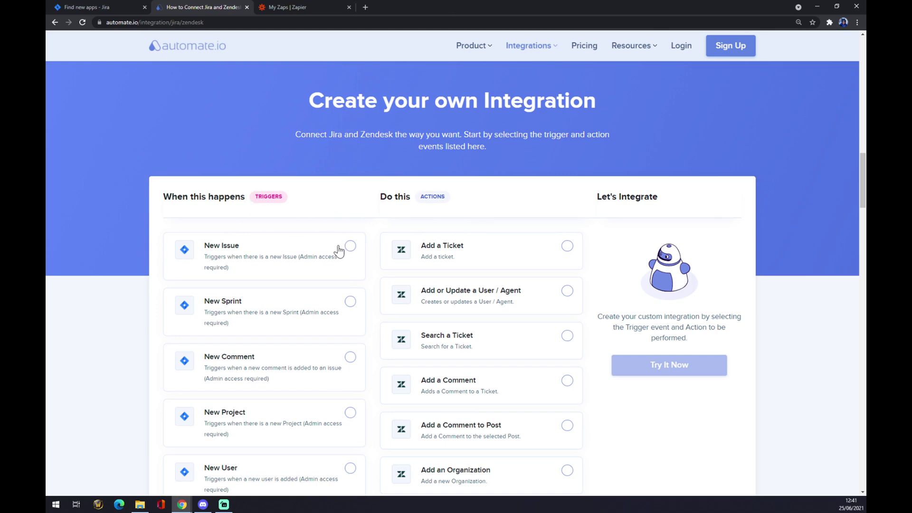
pyautogui.scroll(-5, 204, 397)
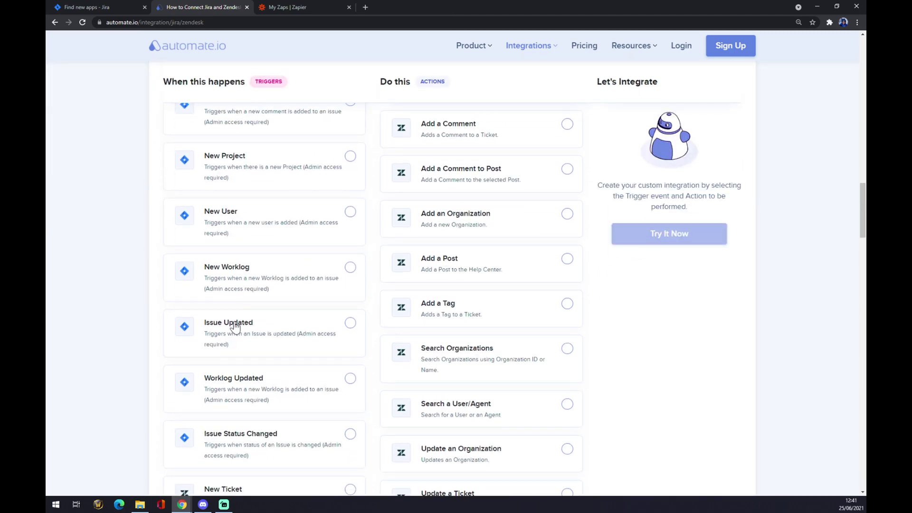
pyautogui.scroll(5, 243, 320)
pyautogui.scroll(-8, 212, 219)
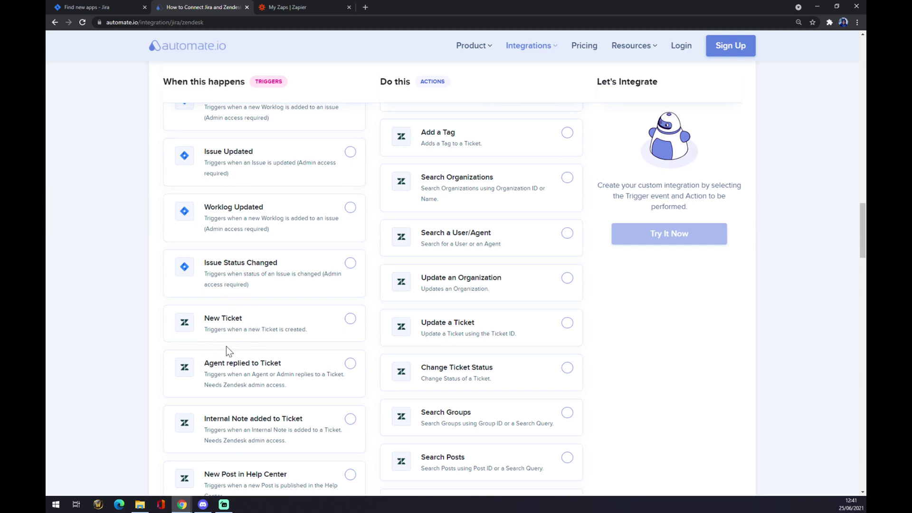
pyautogui.scroll(6, 226, 347)
pyautogui.click(352, 168)
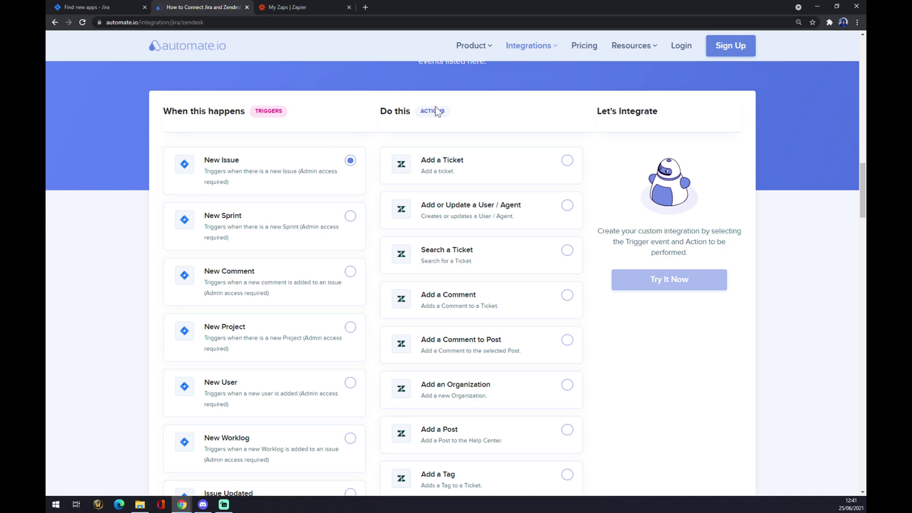
pyautogui.click(479, 172)
pyautogui.scroll(-2, 550, 232)
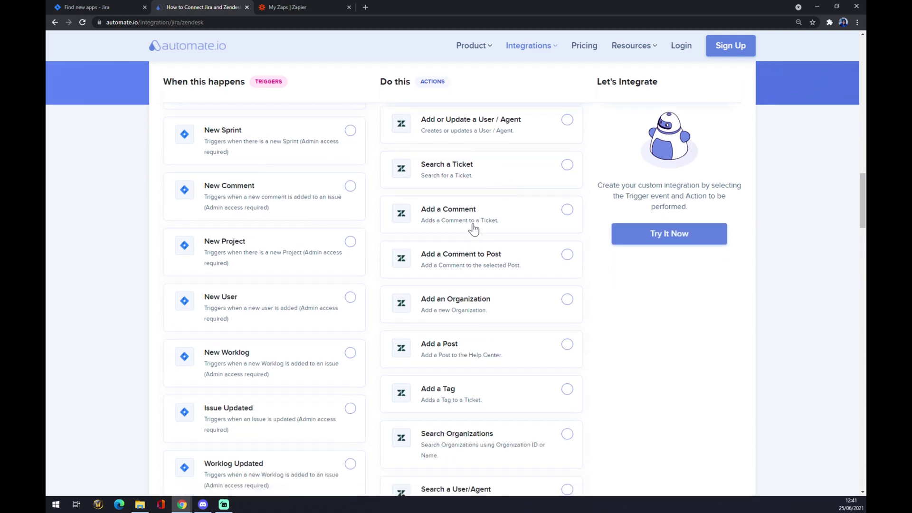
pyautogui.scroll(-1, 546, 316)
pyautogui.scroll(5, 480, 295)
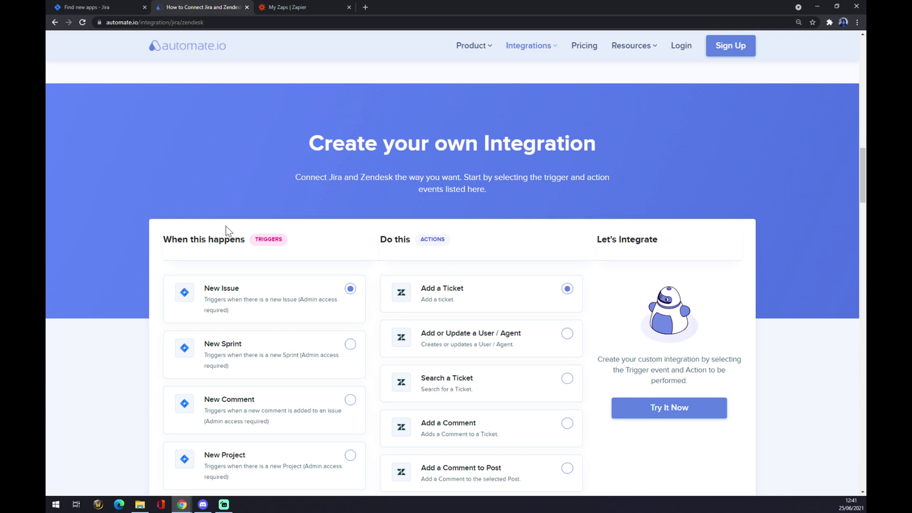
pyautogui.click(297, 7)
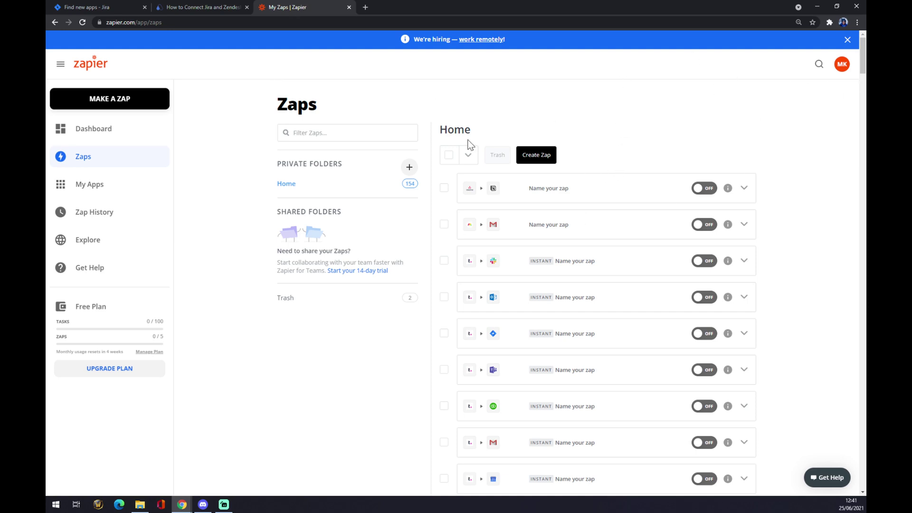
# Step: Make a new zap and name it 'jira to zendesk'
pyautogui.click(114, 101)
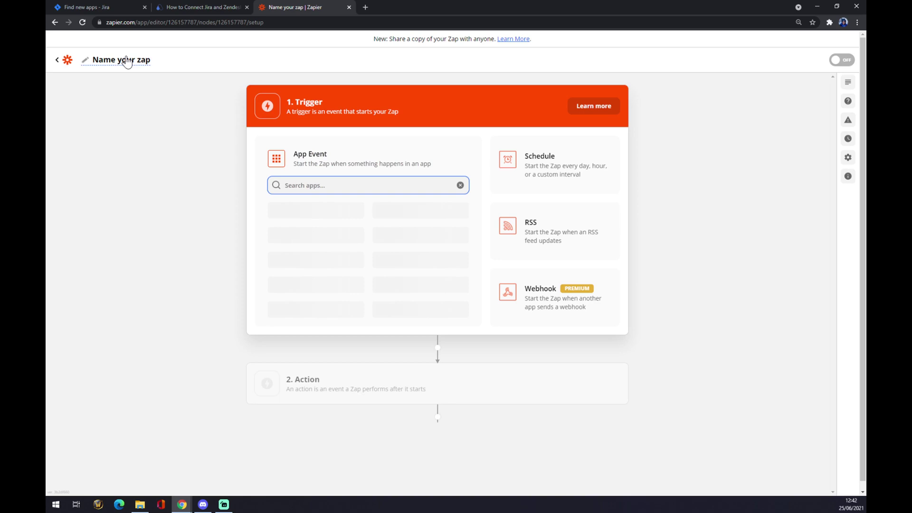
pyautogui.click(127, 60)
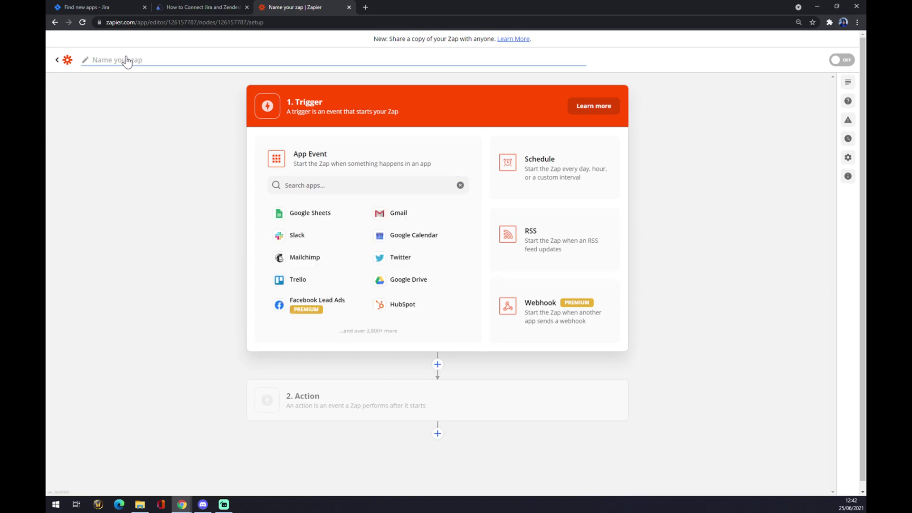
pyautogui.write('jira to zendesk')
pyautogui.press('Return')
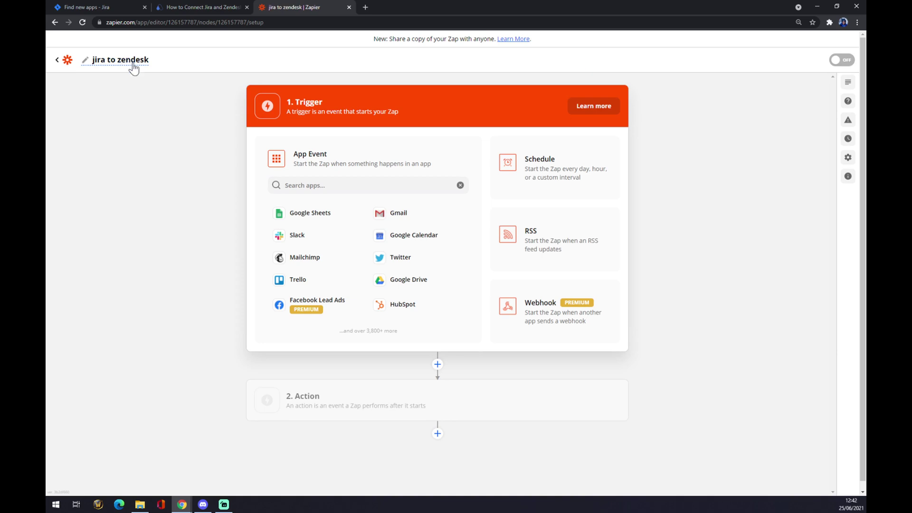
pyautogui.click(372, 178)
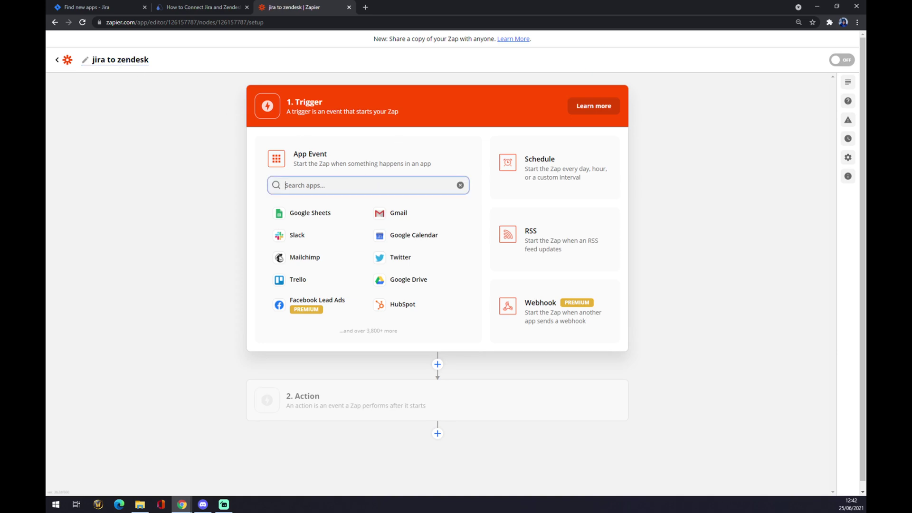
# Step: Choose Jira Software Cloud with the New Issue event and select the connected Jira account
pyautogui.write('jira')
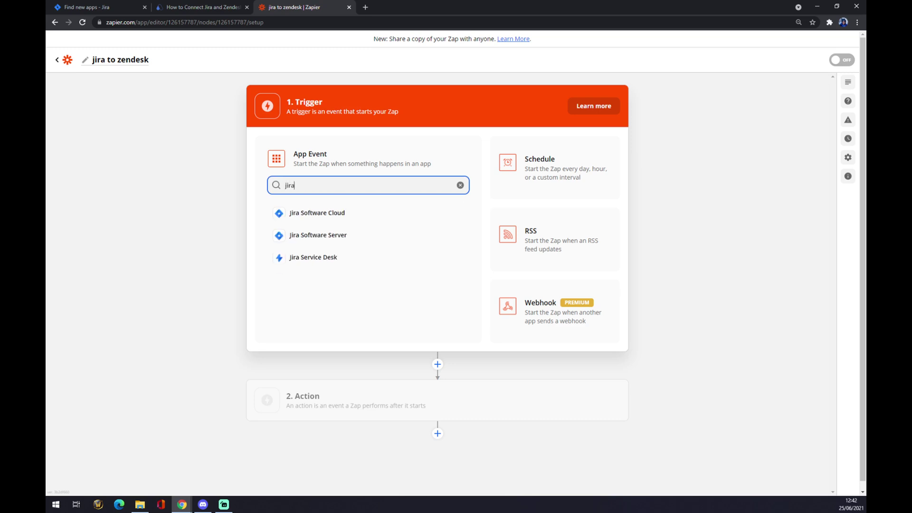
pyautogui.click(341, 213)
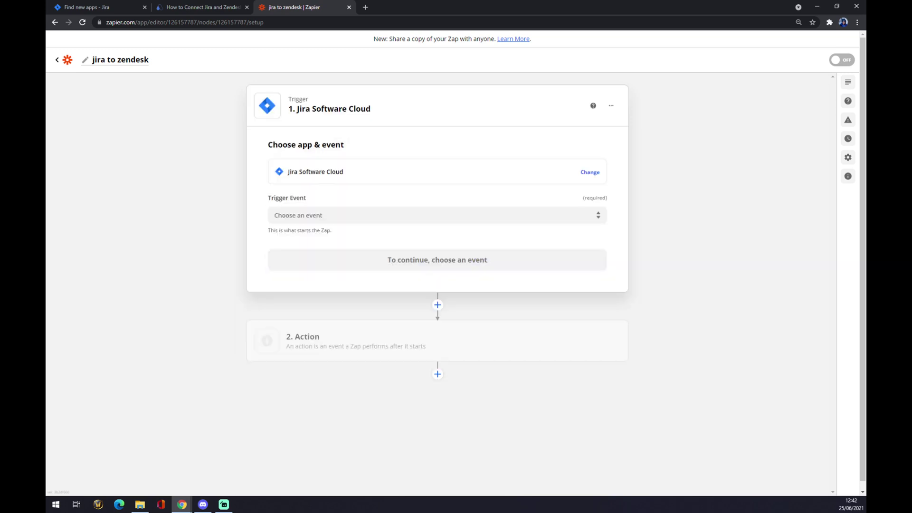
pyautogui.click(326, 240)
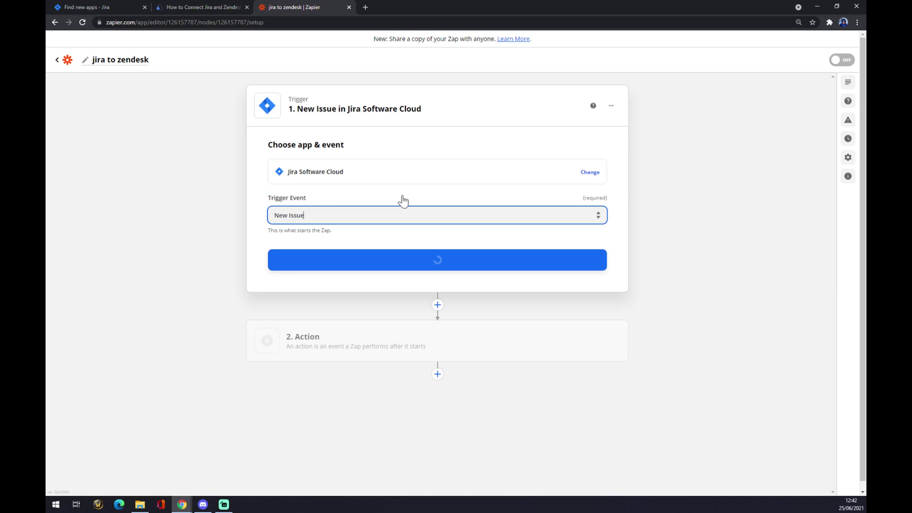
pyautogui.click(380, 259)
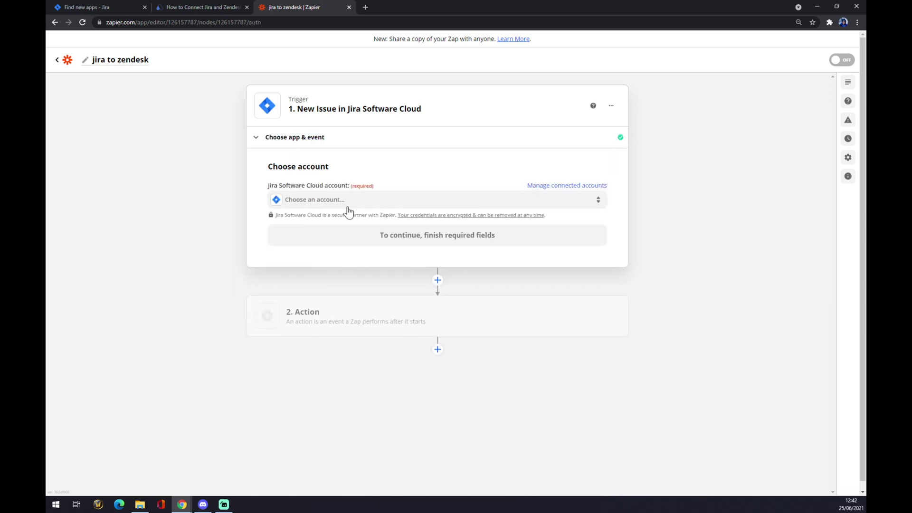
pyautogui.click(347, 209)
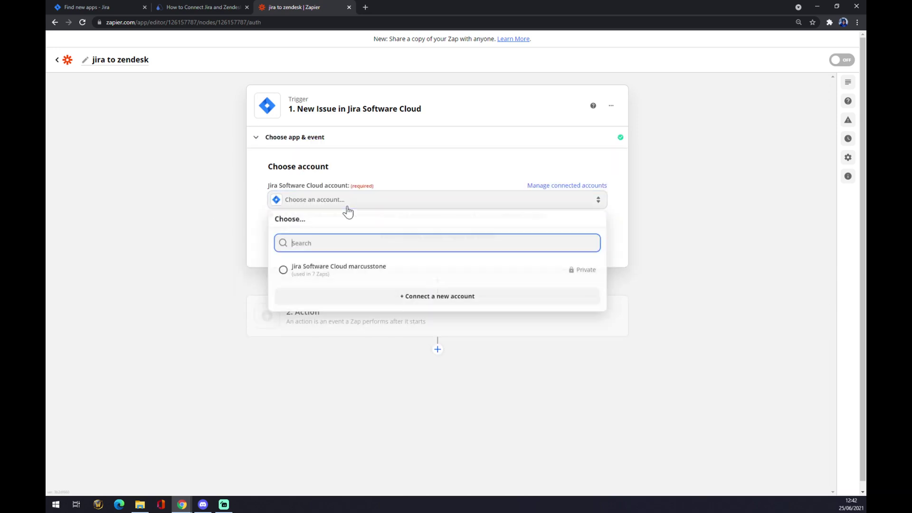
pyautogui.click(344, 270)
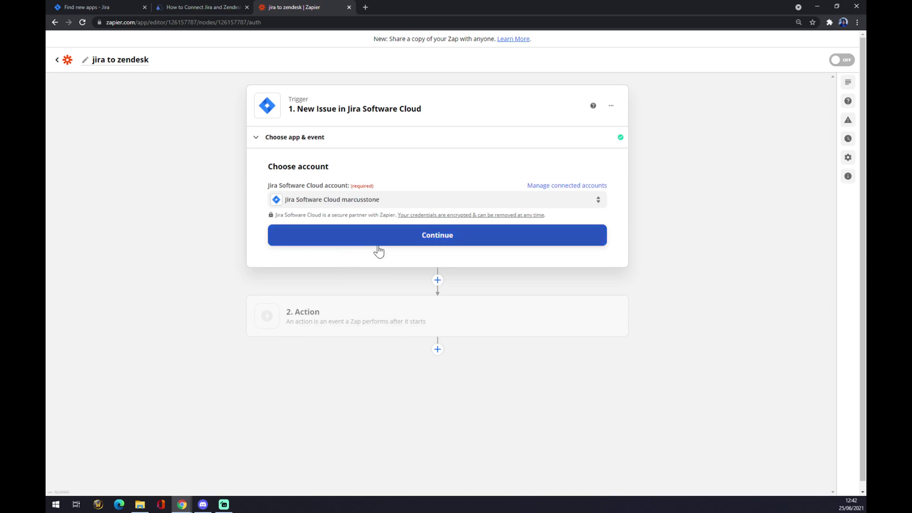
pyautogui.click(391, 246)
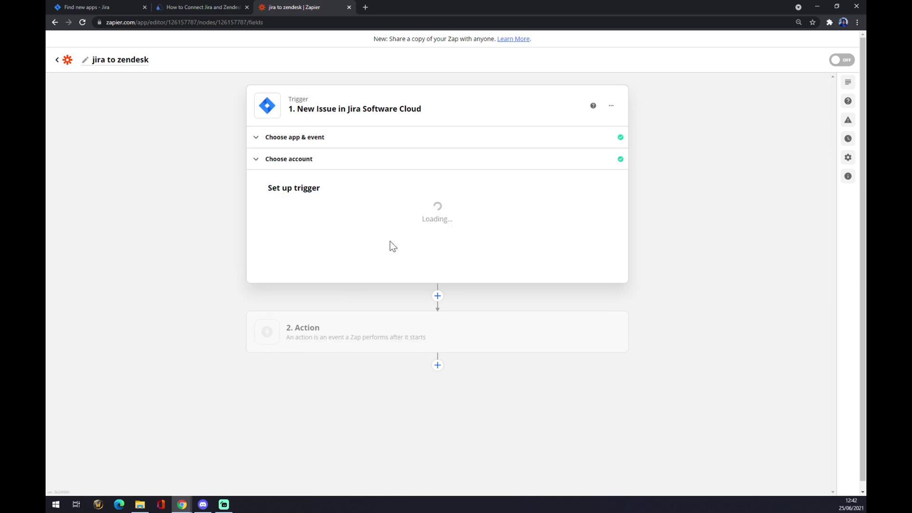
# Step: Set the trigger's project to MStone after checking Jira's projects, and continue to the test
pyautogui.click(334, 220)
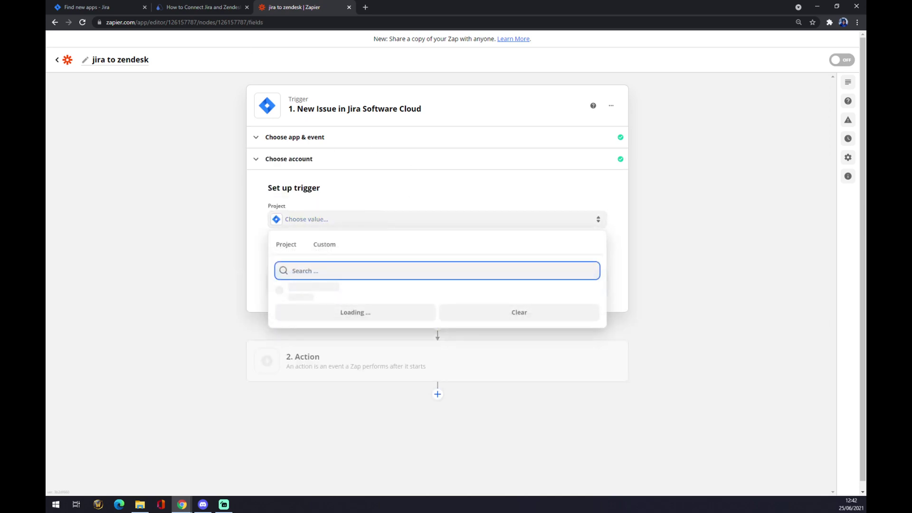
pyautogui.click(130, 8)
pyautogui.click(114, 46)
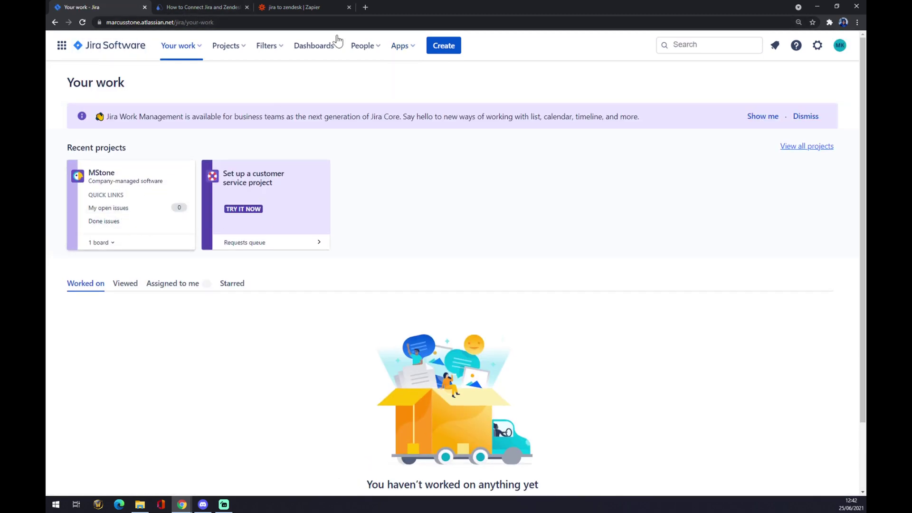
pyautogui.click(299, 7)
pyautogui.click(310, 226)
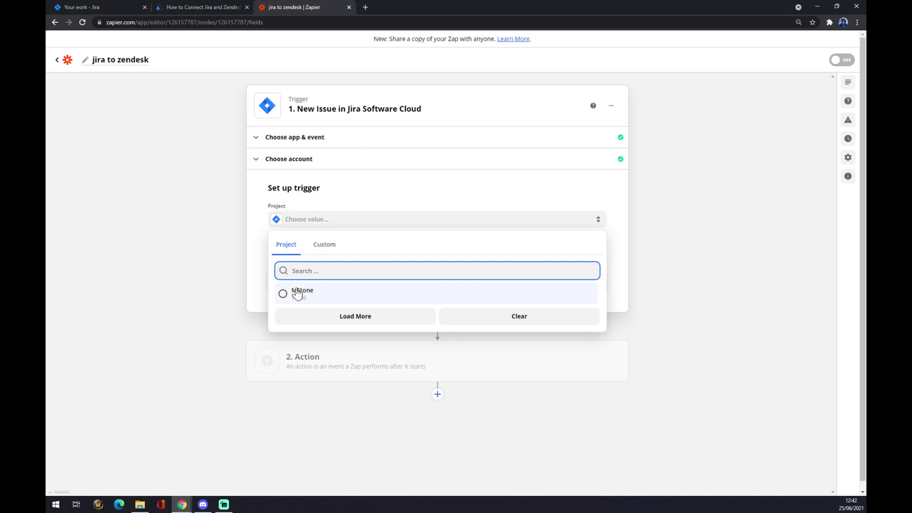
pyautogui.click(298, 291)
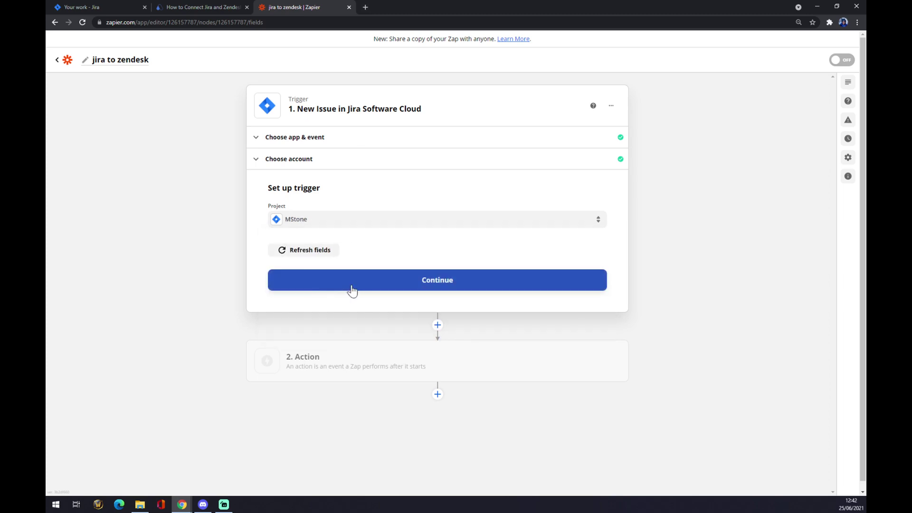
pyautogui.click(353, 288)
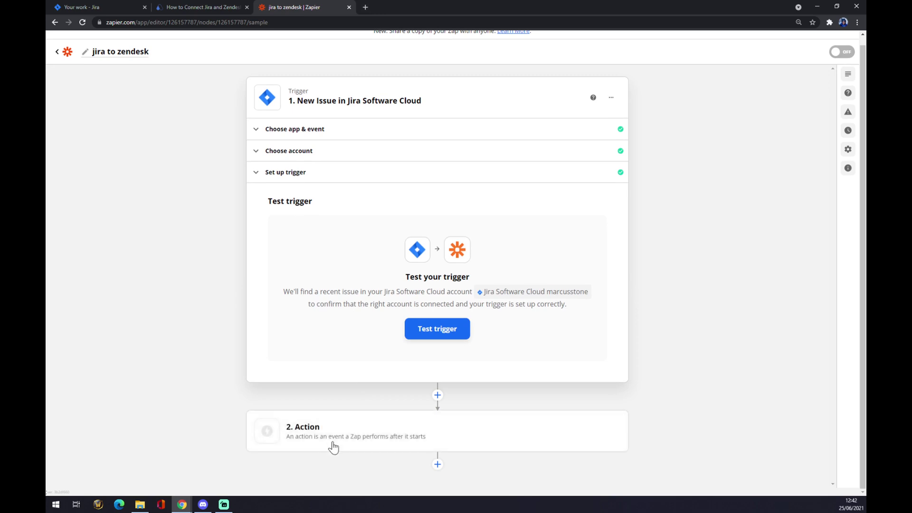
# Step: Add Zendesk with the Create Ticket event as the zap's action step
pyautogui.click(346, 444)
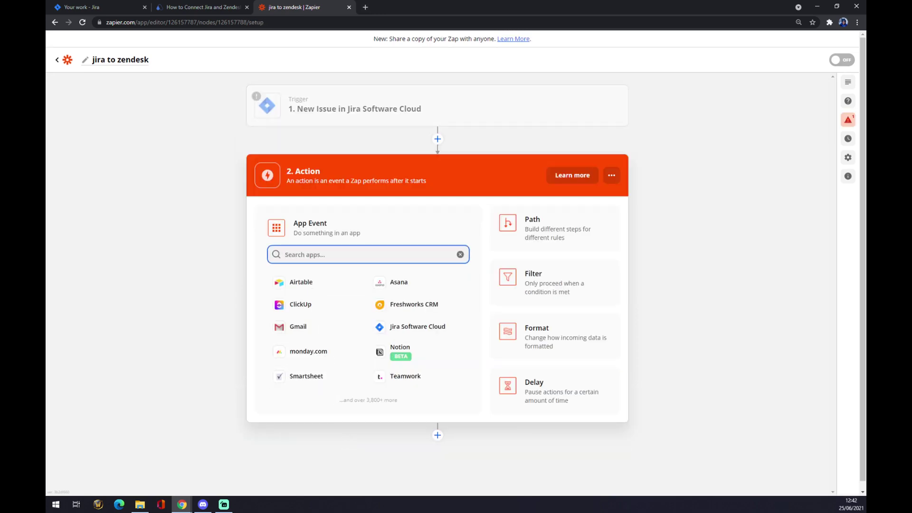
pyautogui.write('zendes')
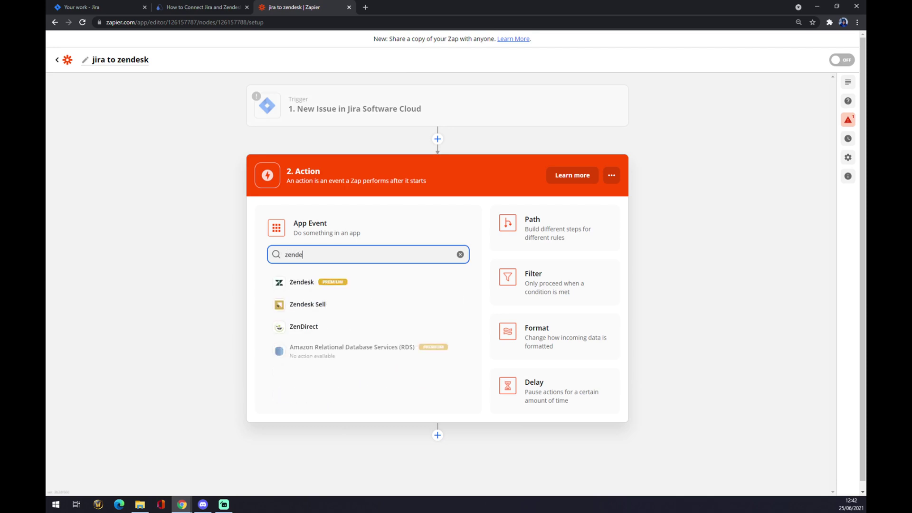
pyautogui.click(300, 283)
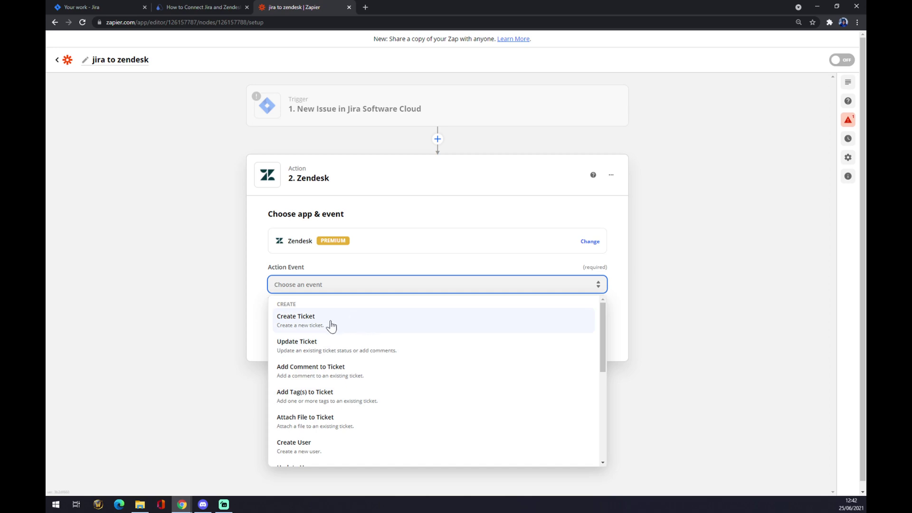
pyautogui.click(331, 325)
pyautogui.click(410, 328)
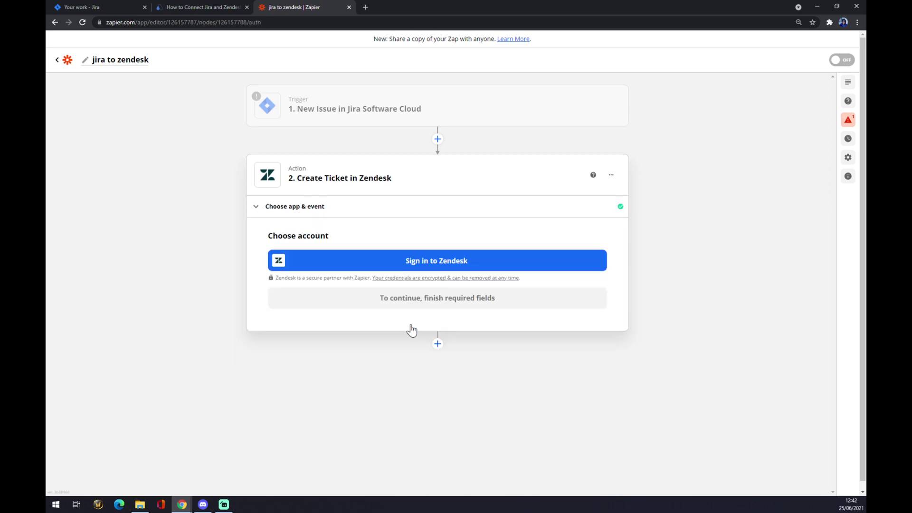